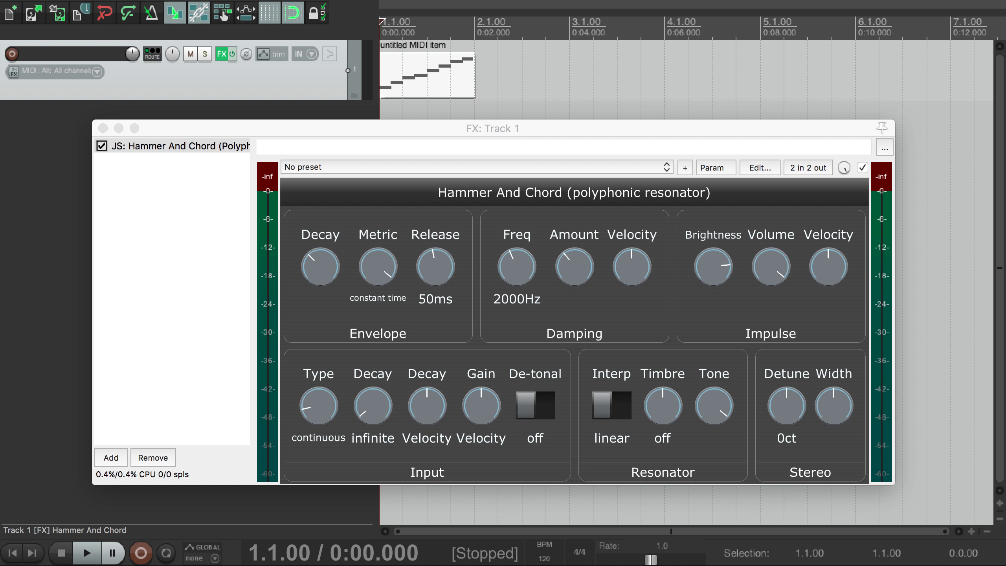
Place the play position inside the MIDI item and play the scale once.
click(406, 73)
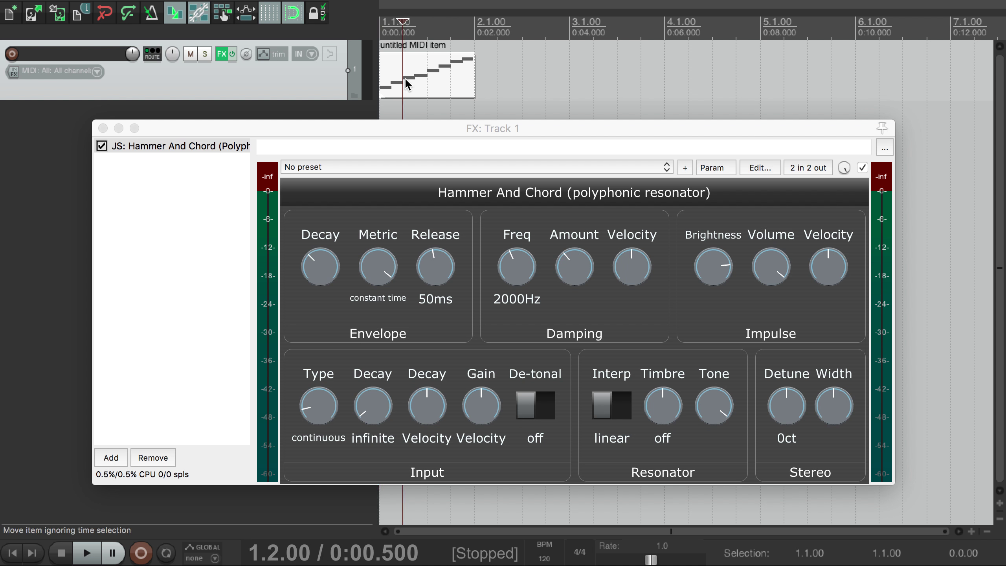
click(397, 128)
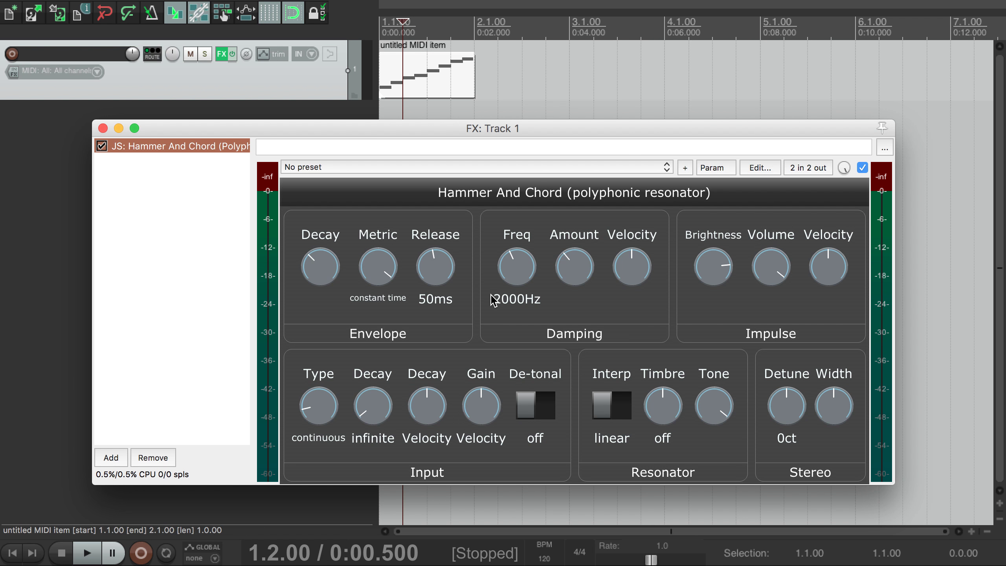
click(319, 91)
key(space)
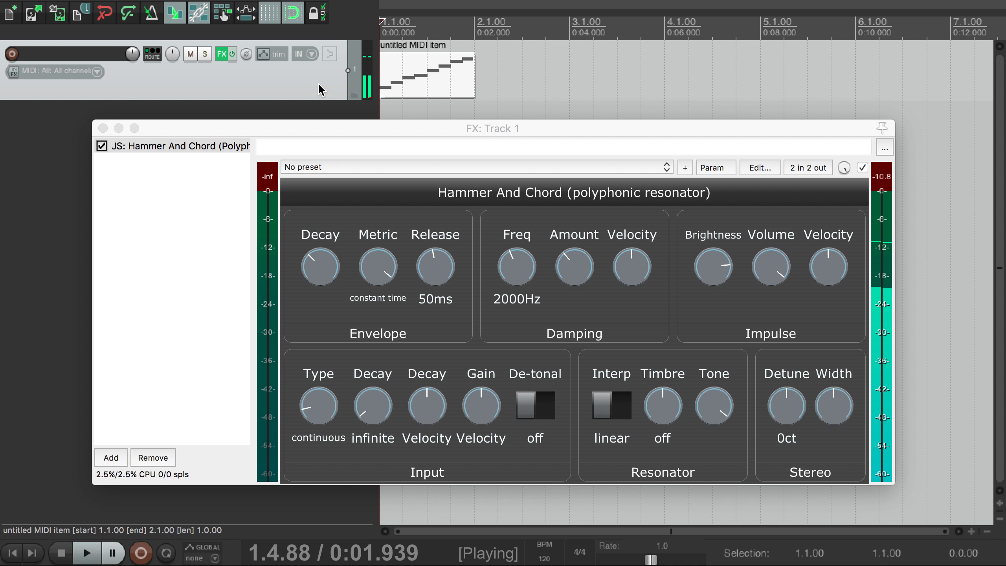
key(space)
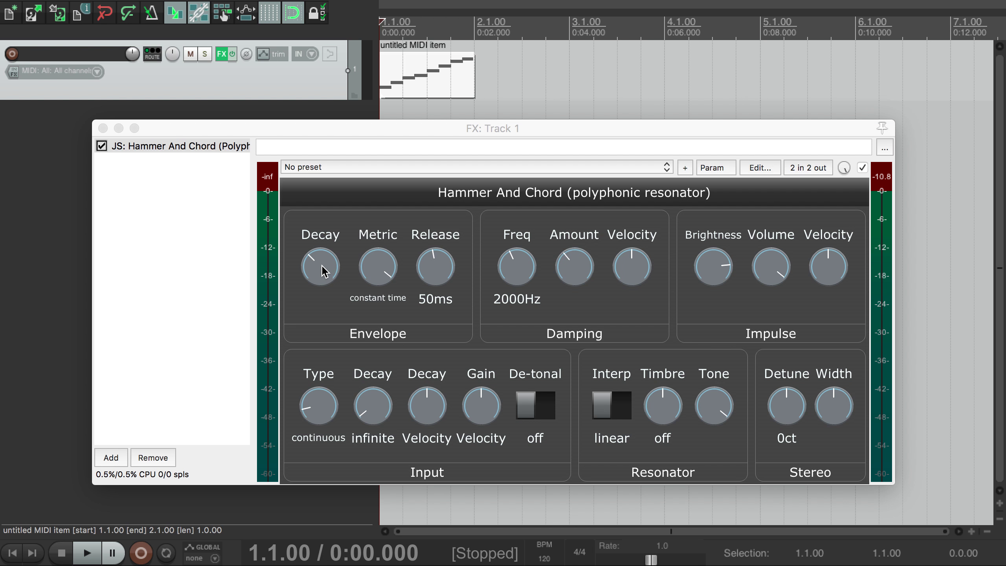
Audition long and minimal Envelope Decay, reset it to default, then adjust Envelope Metric.
drag(321, 271, 325, 202)
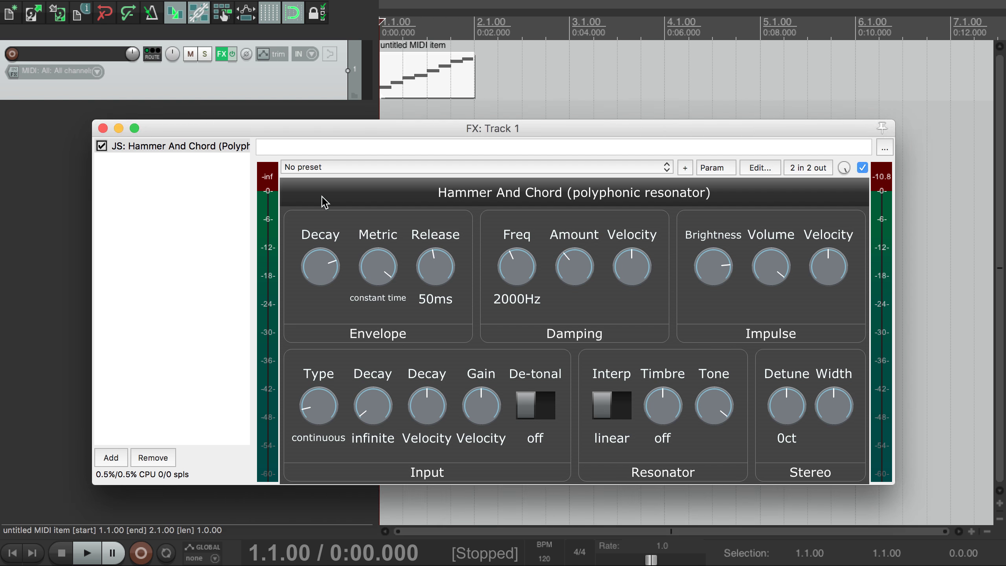
key(space)
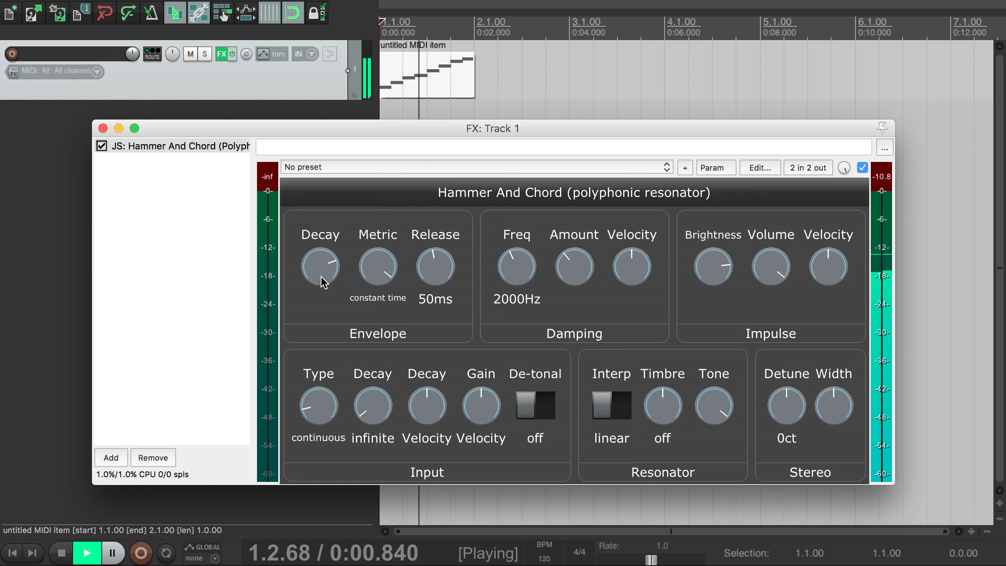
key(space)
drag(317, 263, 320, 374)
key(space)
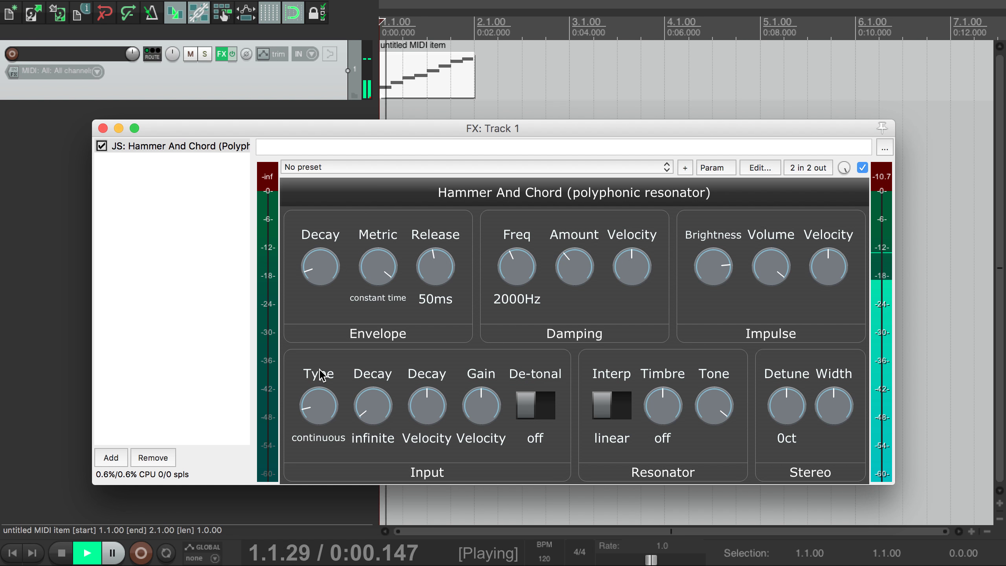
key(space)
double_click(319, 268)
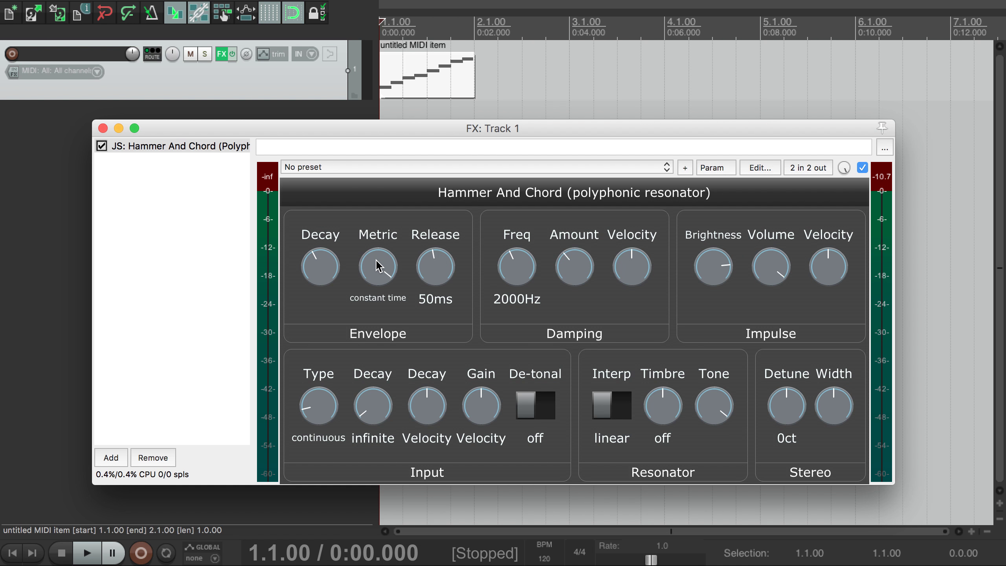
drag(377, 263, 531, 297)
drag(513, 272, 515, 218)
drag(573, 265, 577, 198)
key(space)
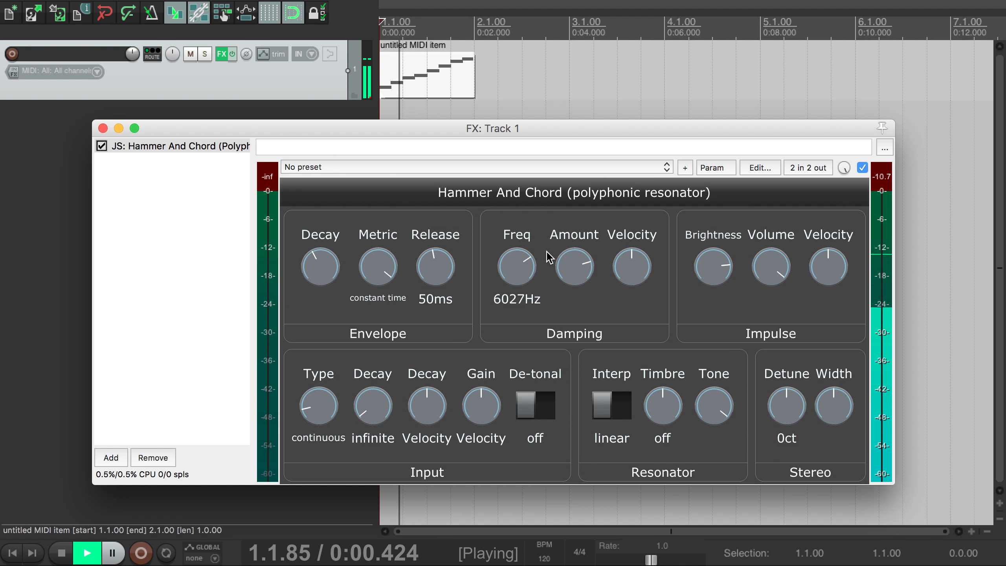
drag(514, 263, 517, 333)
key(space)
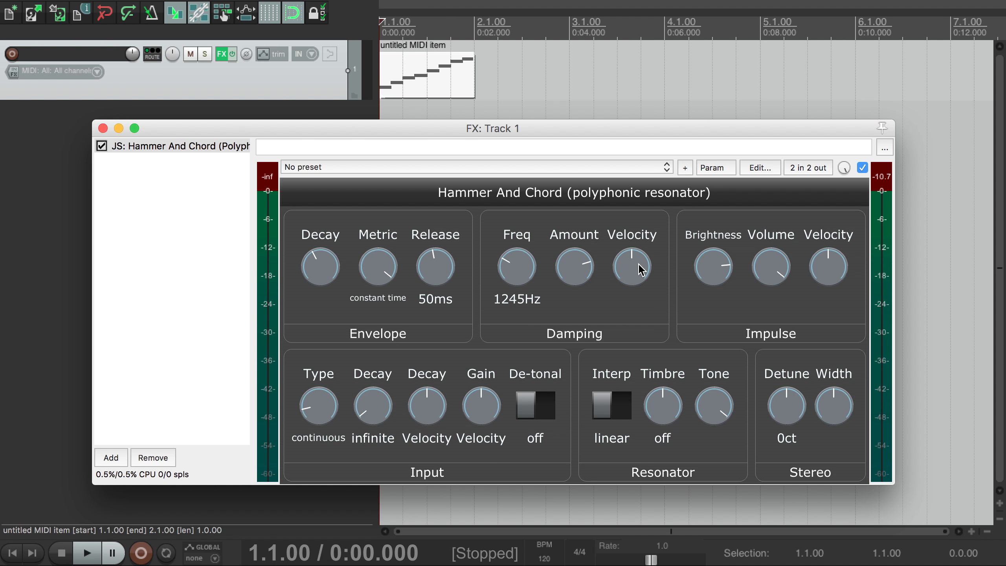
drag(635, 264, 638, 173)
key(space)
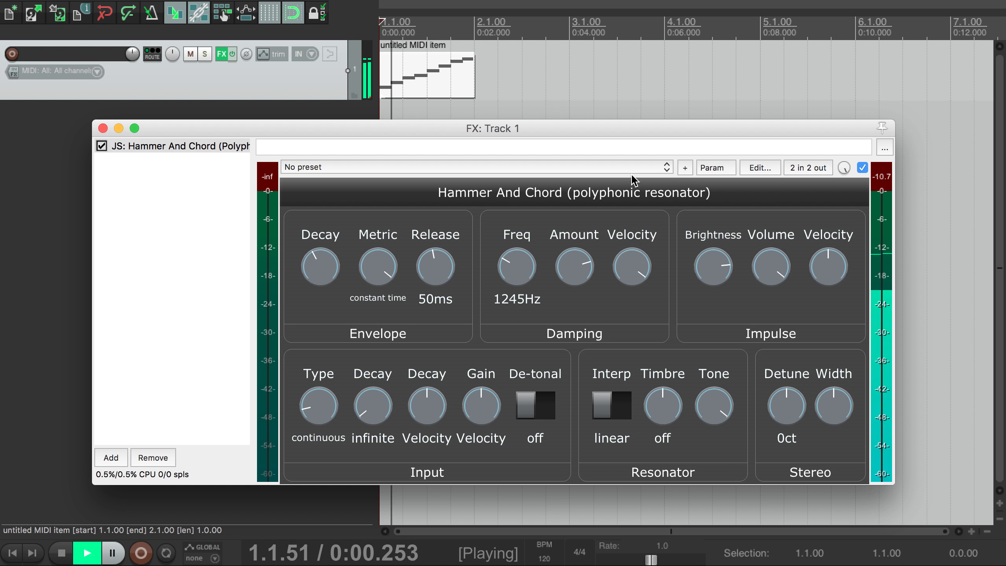
click(517, 261)
drag(518, 261, 519, 253)
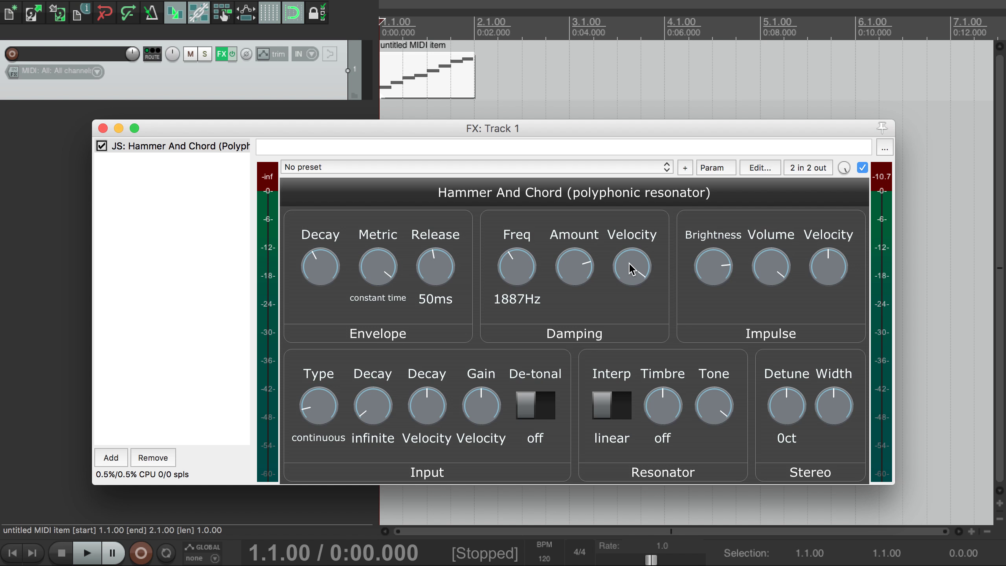
double_click(631, 269)
double_click(574, 268)
double_click(516, 268)
click(613, 412)
click(614, 412)
click(609, 404)
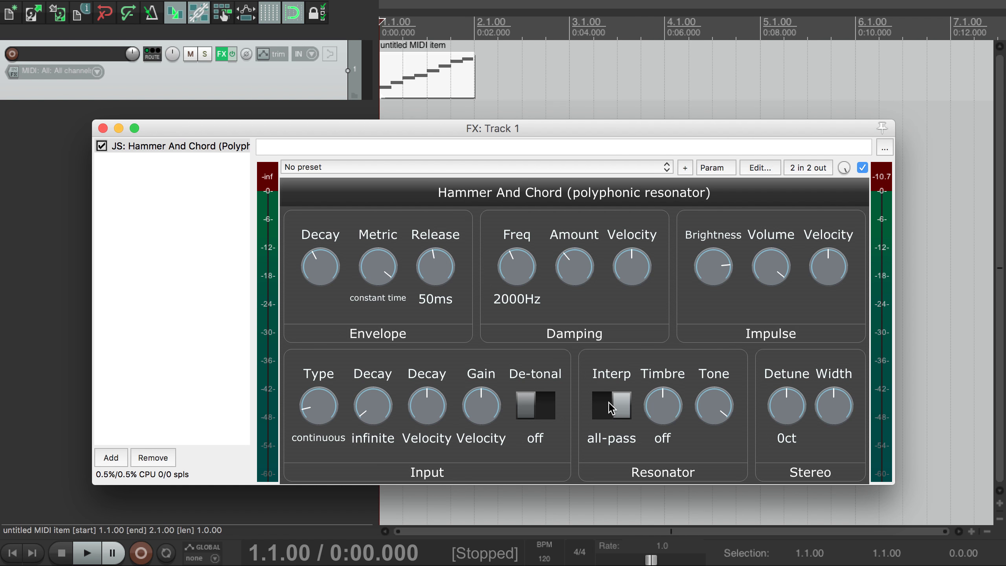
key(space)
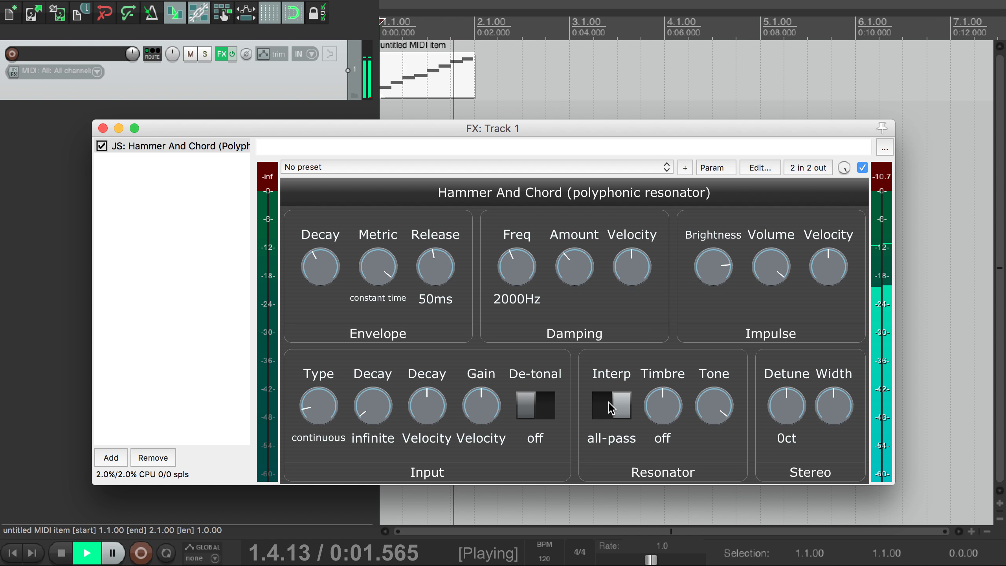
key(space)
click(612, 407)
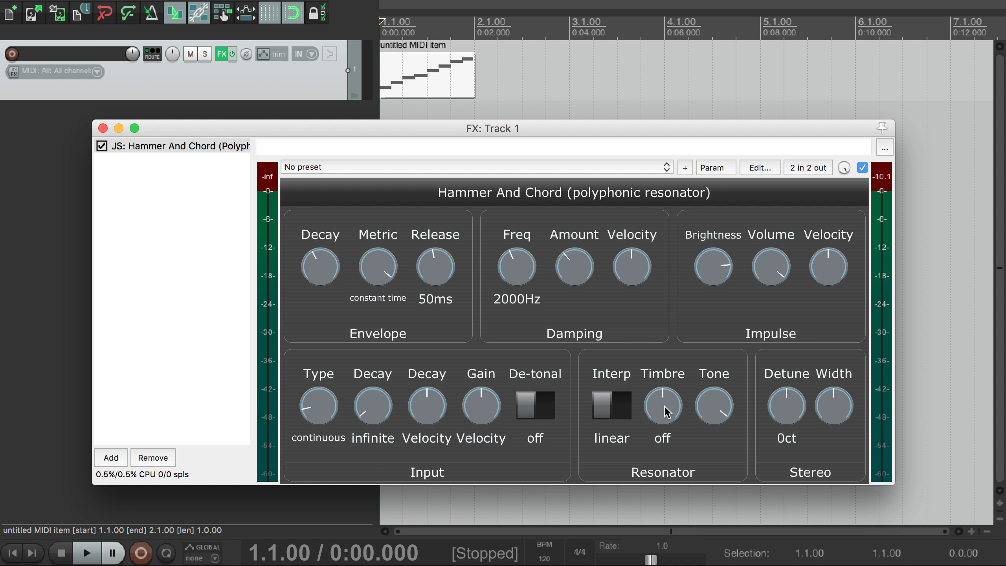
Set the Resonator Timbre to negative and audition the scale.
drag(664, 408, 658, 456)
key(space)
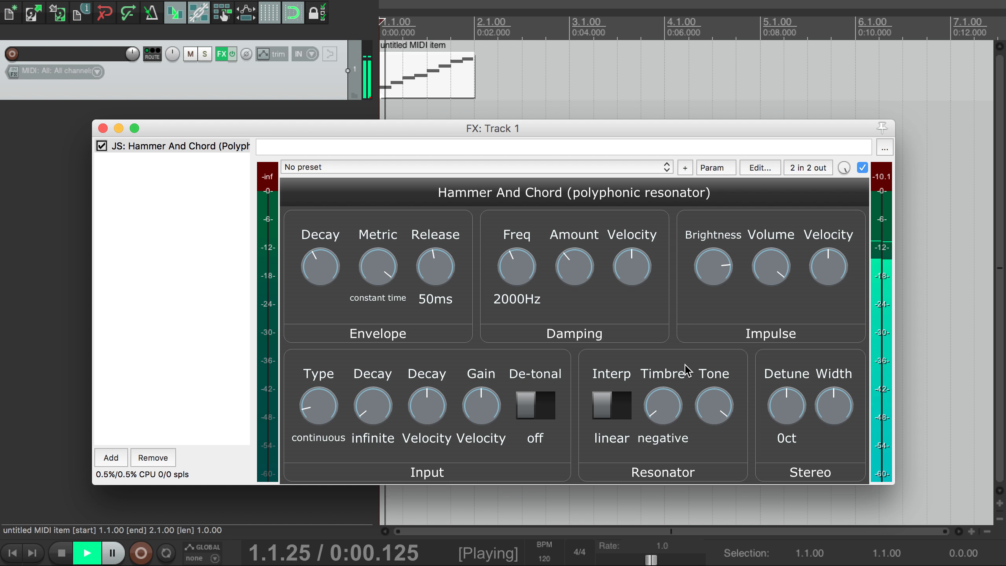
key(space)
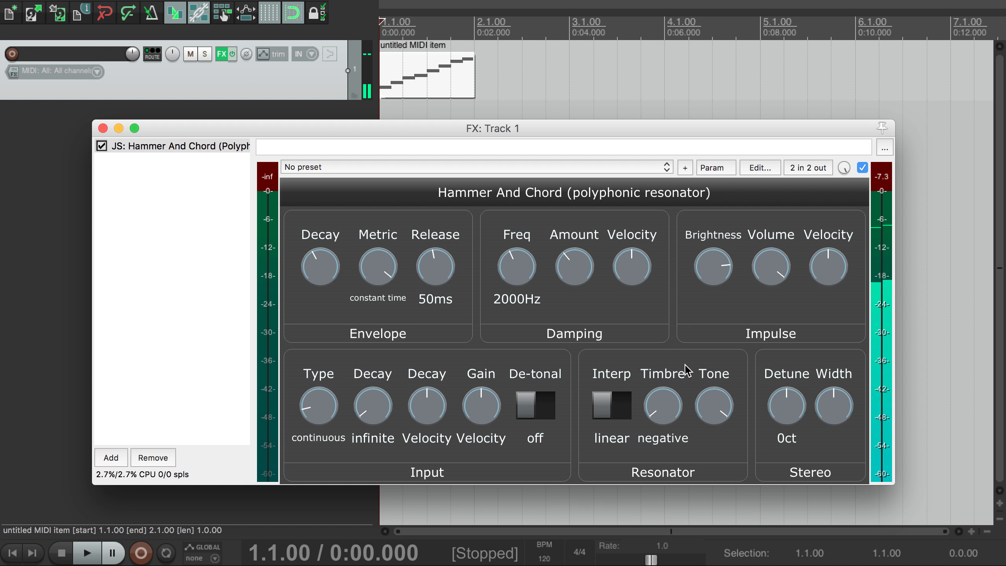
Turn the Resonator Tone down, then set Timbre positive and audition each change.
drag(712, 405, 708, 526)
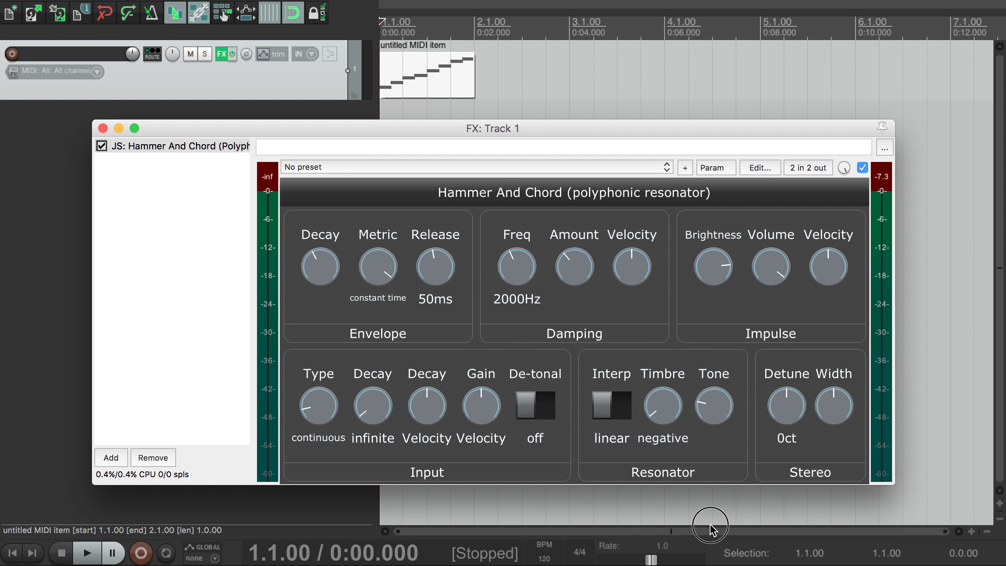
key(space)
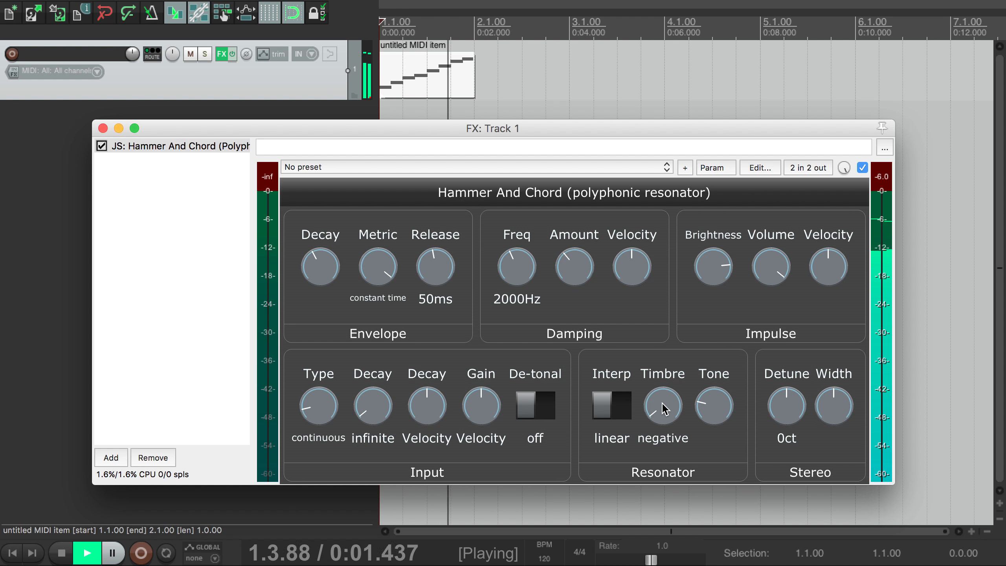
drag(664, 409, 656, 308)
key(space)
key(space)
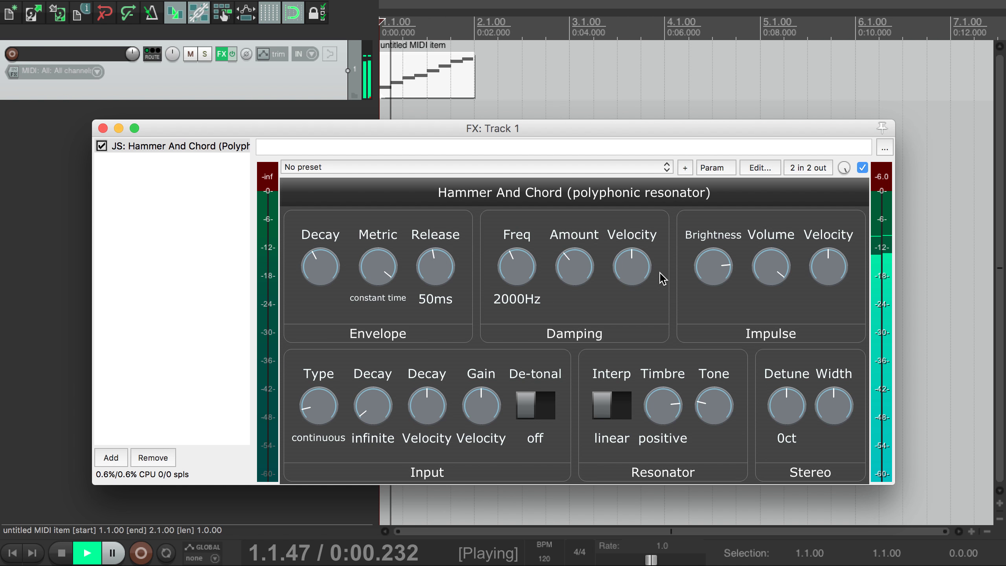
key(space)
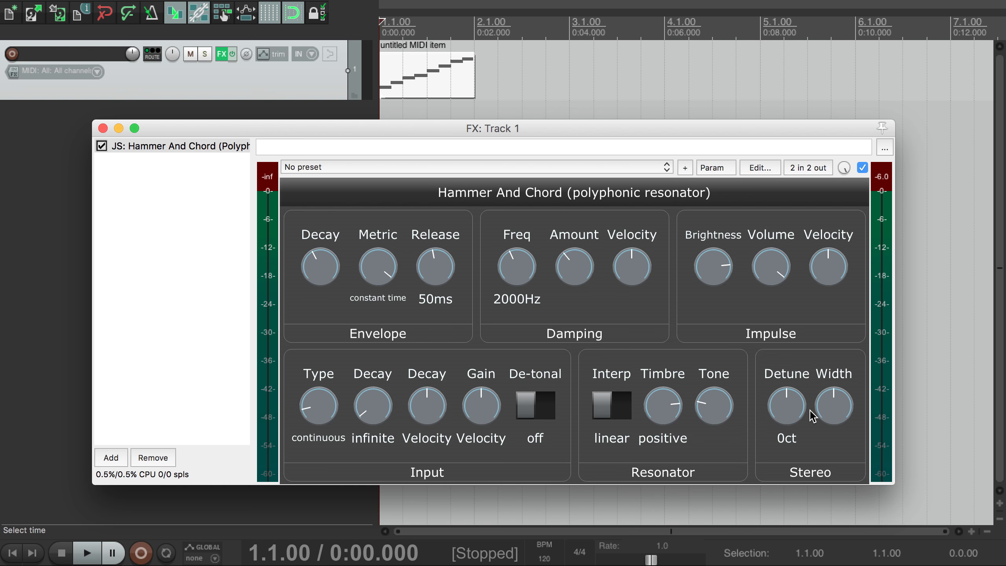
Audition Stereo Detune at 4ct, -15ct and -24ct, then reset Detune to 0ct and centre Width.
drag(787, 409, 832, 370)
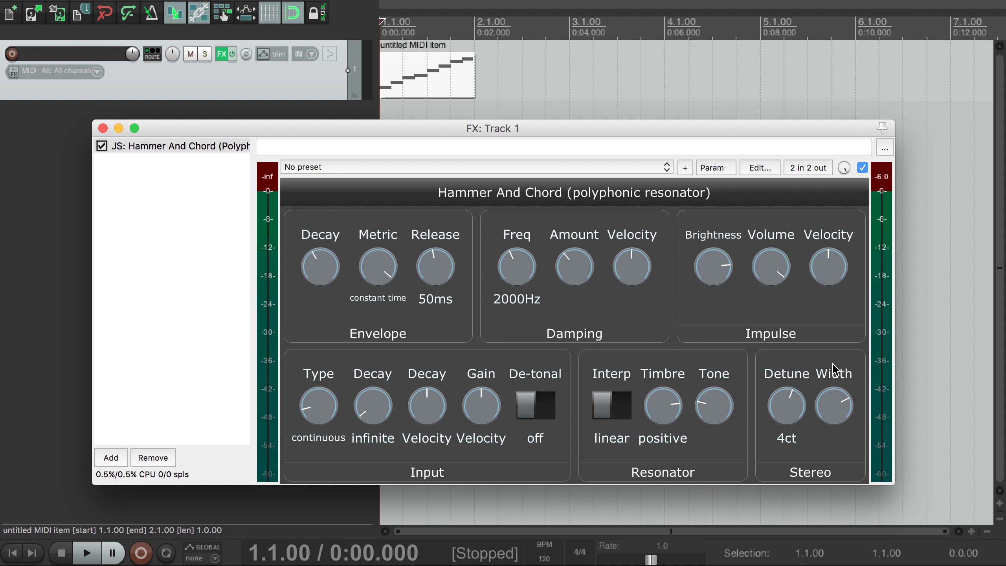
key(space)
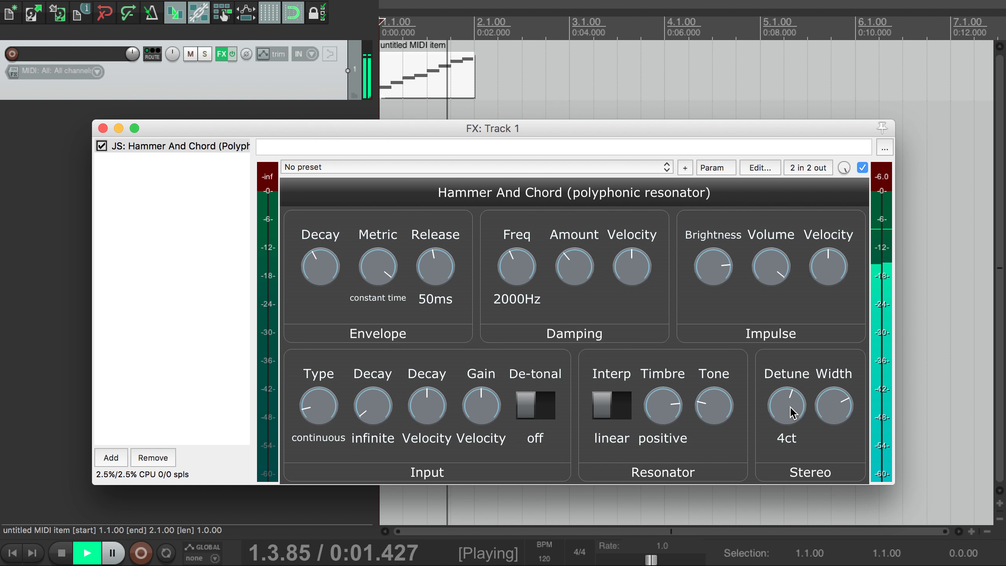
drag(795, 414, 794, 484)
key(space)
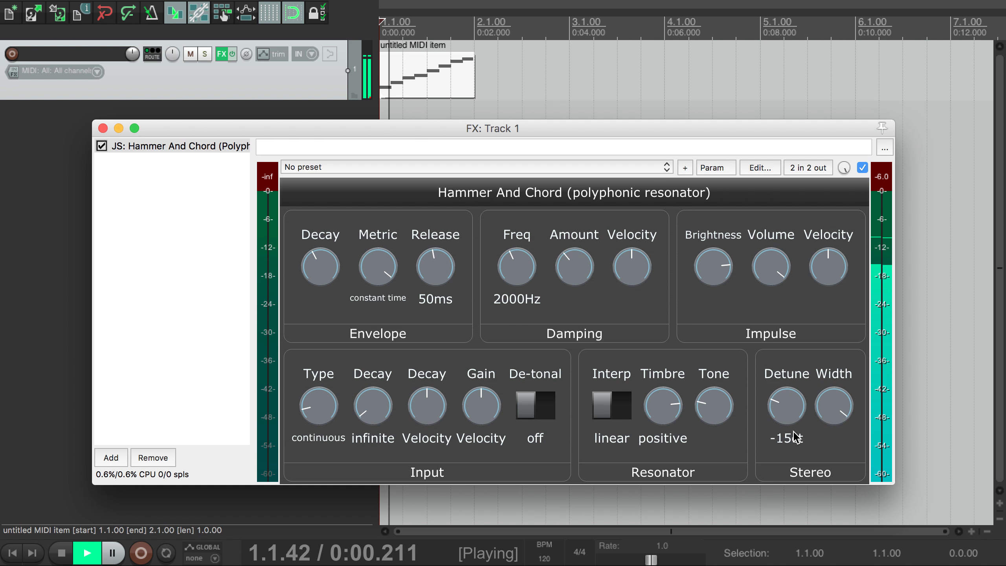
drag(783, 405, 786, 432)
key(space)
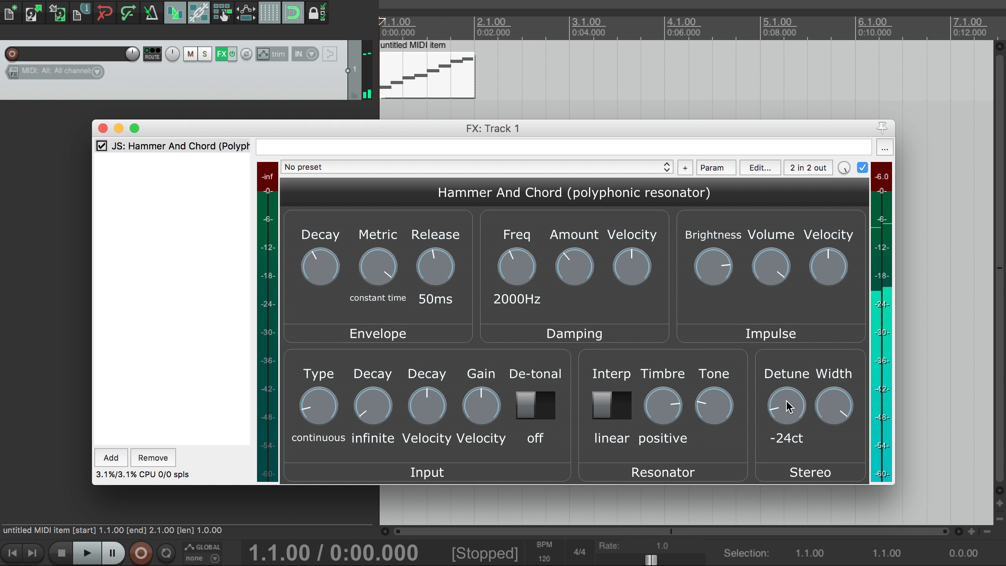
double_click(786, 407)
double_click(835, 405)
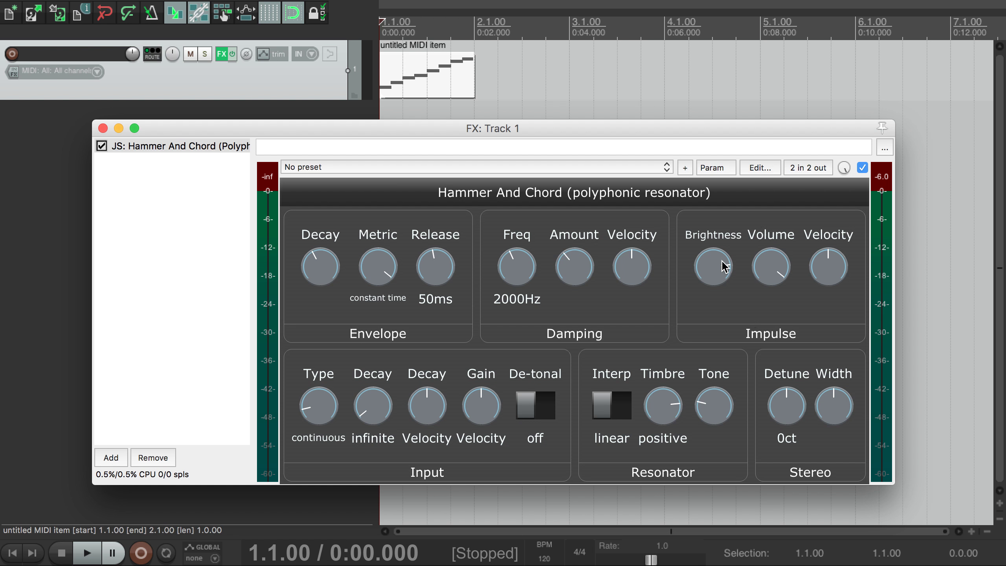
Raise the Impulse Brightness in two drags to near its maximum.
drag(723, 266, 717, 236)
drag(834, 285, 772, 279)
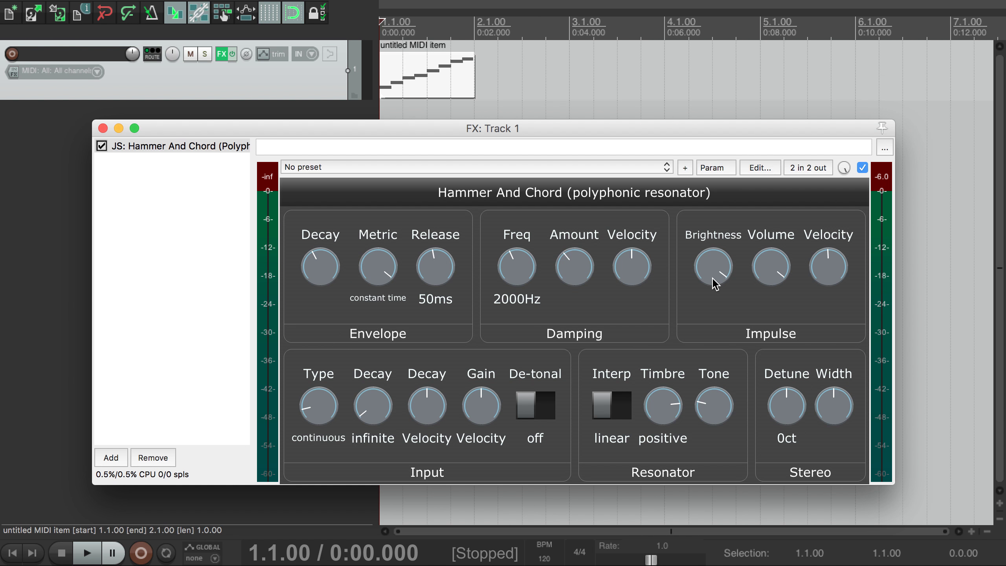